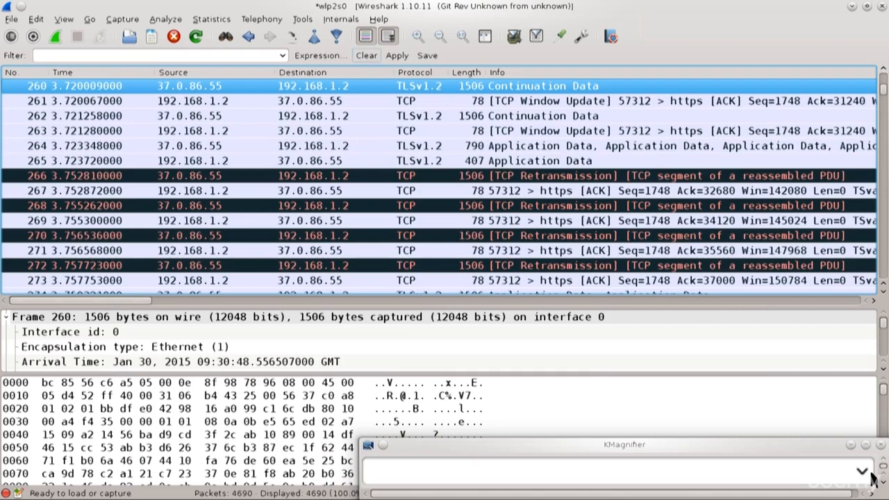
# Draft the expression "src dst" in the display filter and clear it again.
pyautogui.click(806, 476)
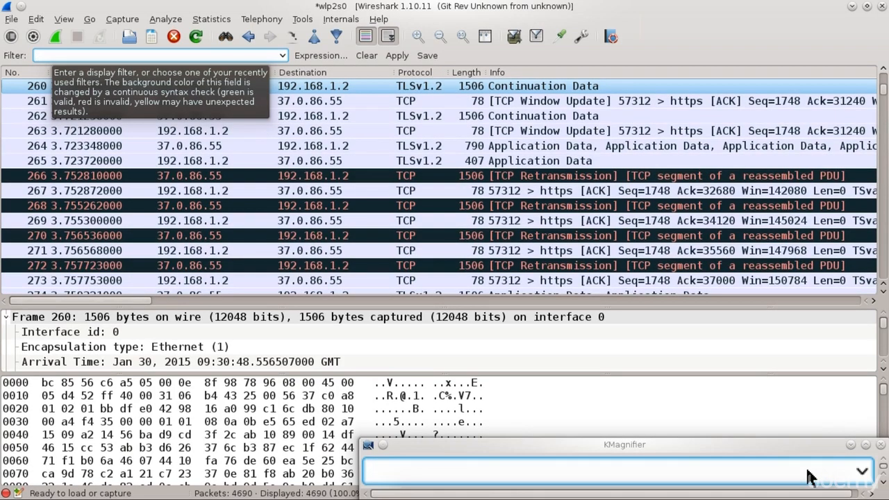
pyautogui.write('src')
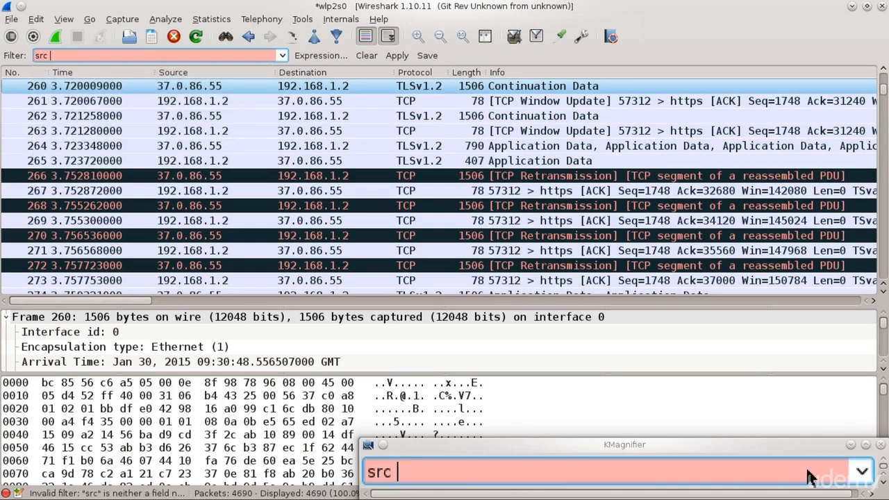
pyautogui.write(' dst')
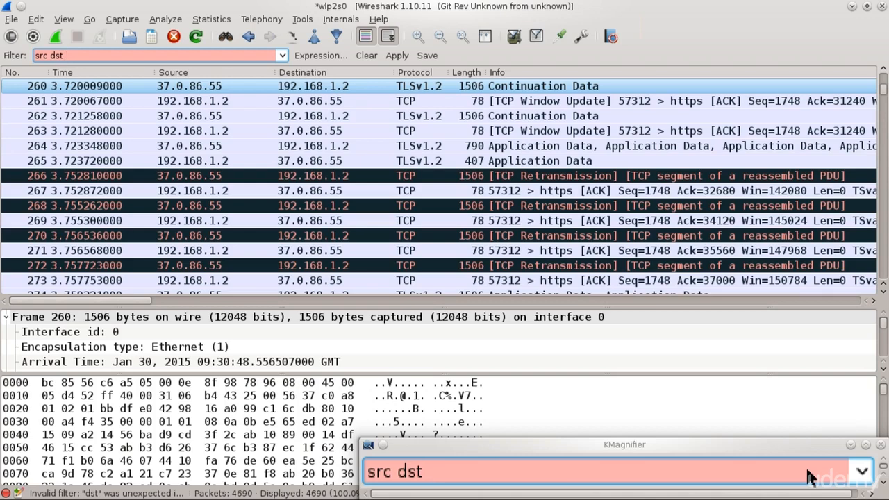
pyautogui.press('BackSpace')
pyautogui.press('BackSpace')
pyautogui.press('BackSpace')
pyautogui.press('BackSpace')
pyautogui.press('BackSpace')
pyautogui.press('BackSpace')
pyautogui.press('BackSpace')
pyautogui.press('BackSpace')
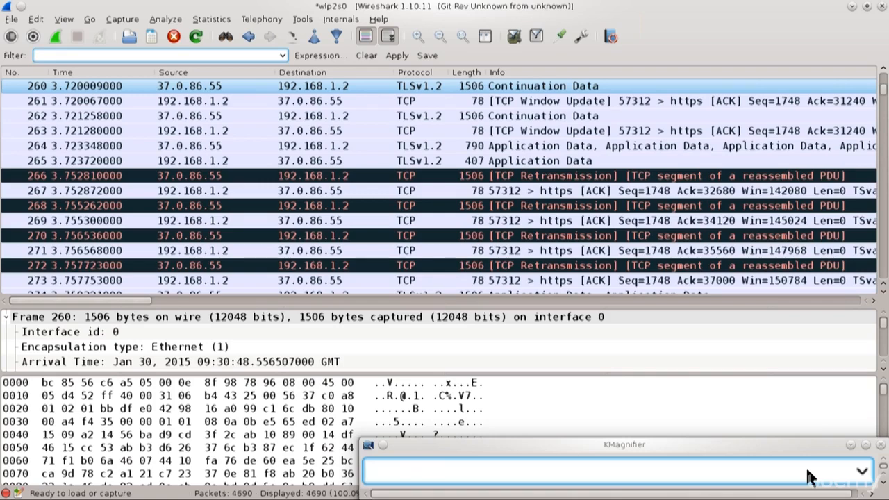
# Draft the display filter "ip.src ==" and cut it back to "ip.".
pyautogui.write('ip')
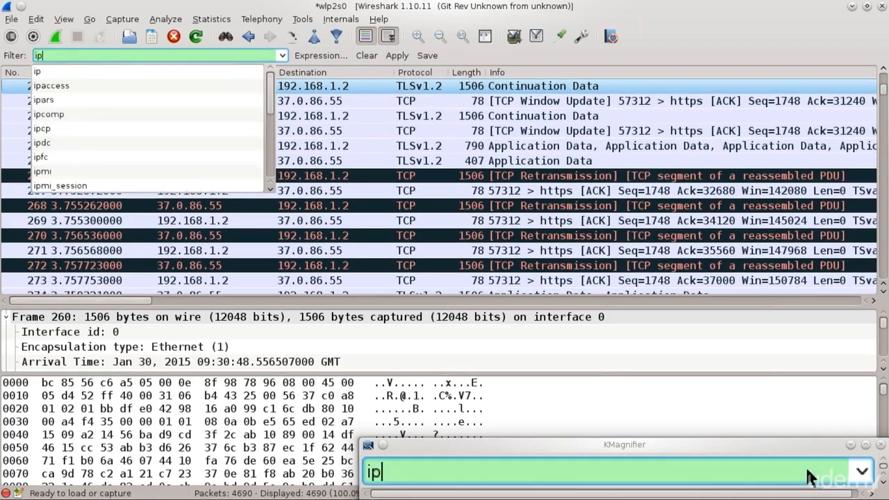
pyautogui.write('.src ')
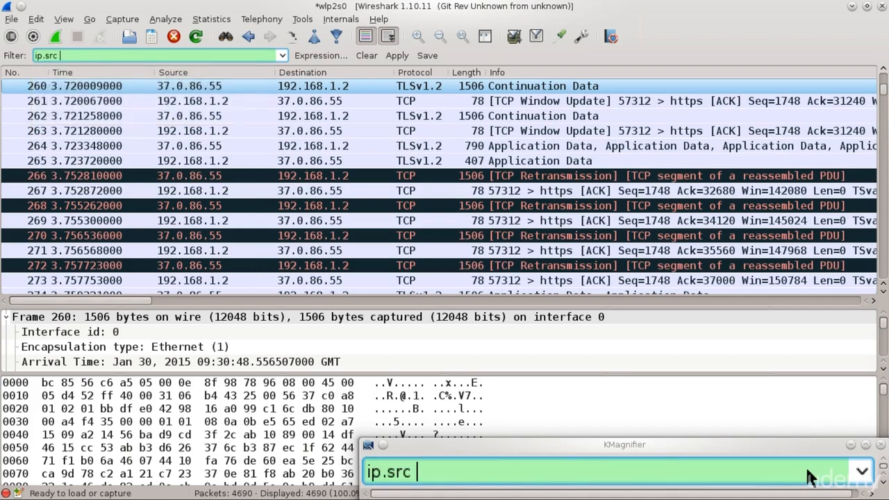
pyautogui.write('==')
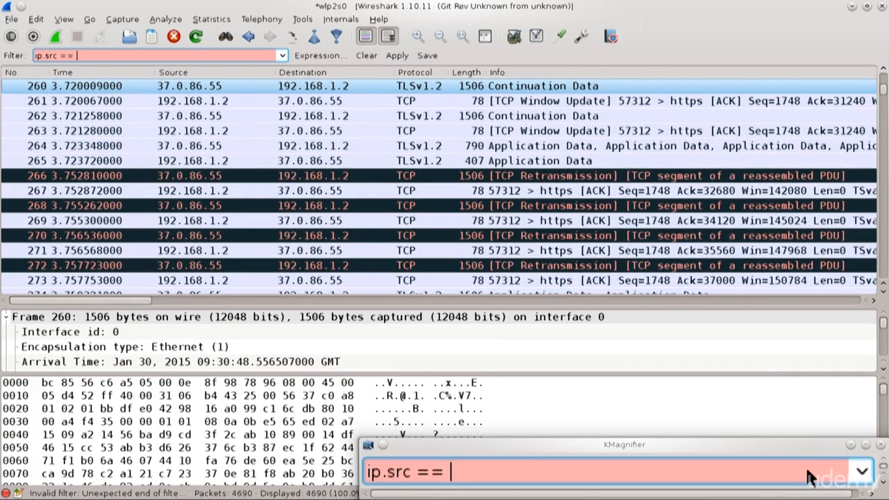
pyautogui.press('BackSpace')
pyautogui.press('BackSpace')
pyautogui.press('BackSpace')
pyautogui.press('BackSpace')
pyautogui.press('BackSpace')
pyautogui.press('BackSpace')
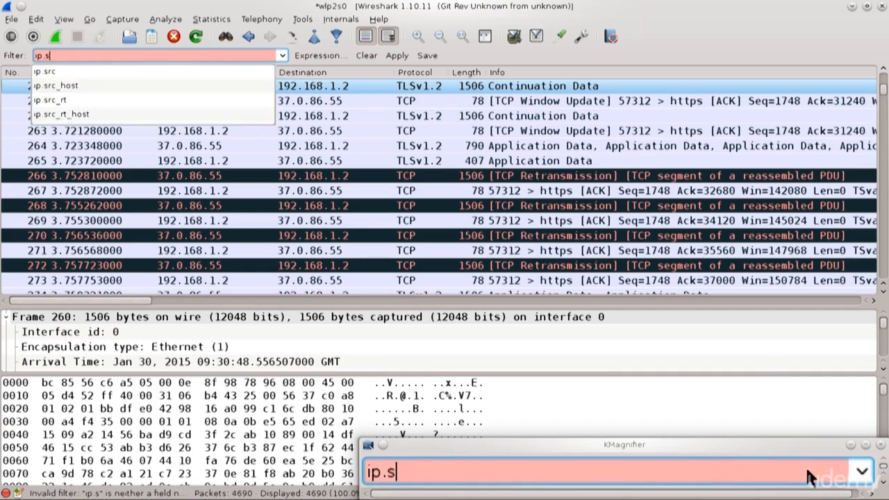
pyautogui.press('BackSpace')
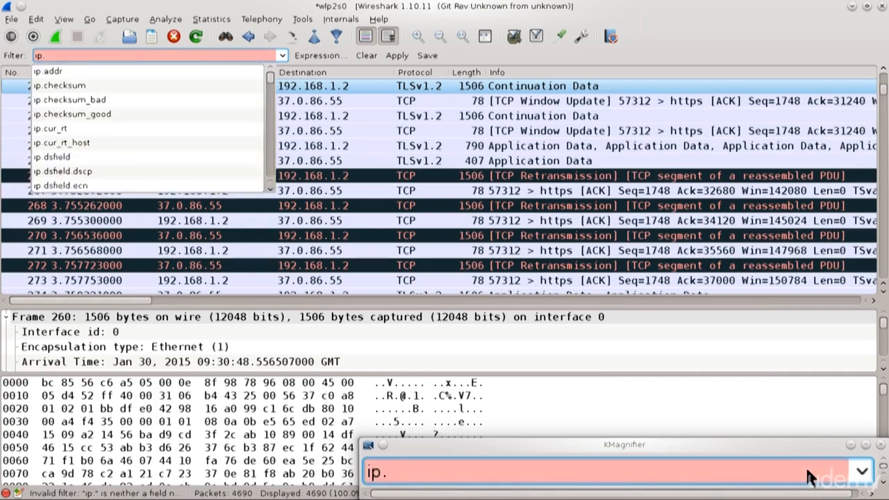
# Extend the display filter to "ip.dst" and cut it back to "ip.".
pyautogui.write('ds')
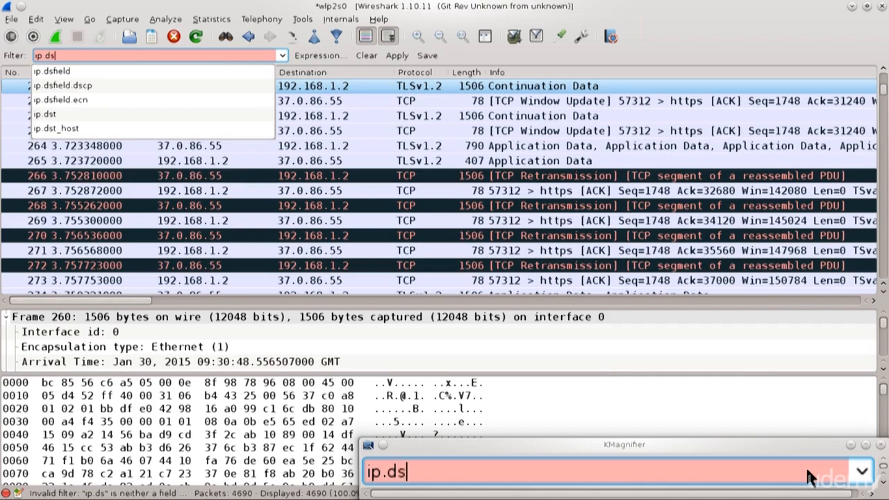
pyautogui.press('BackSpace')
pyautogui.write('t')
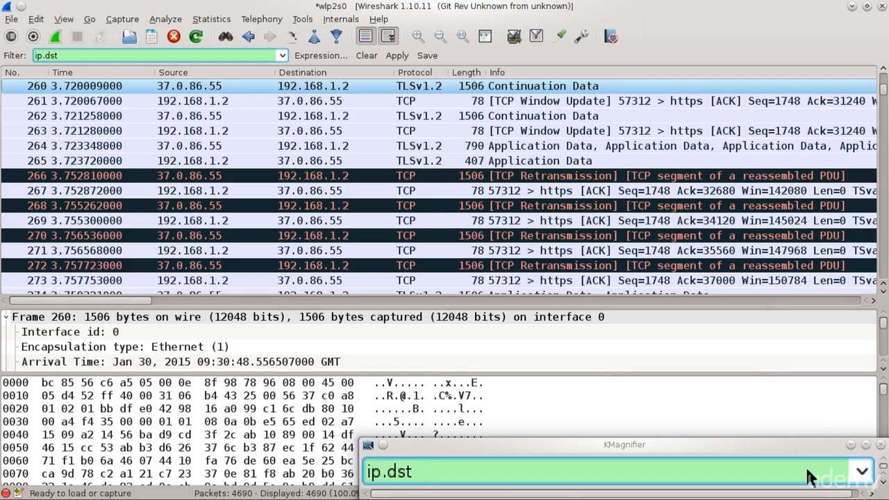
pyautogui.press('BackSpace')
pyautogui.press('BackSpace')
pyautogui.press('BackSpace')
pyautogui.press('BackSpace')
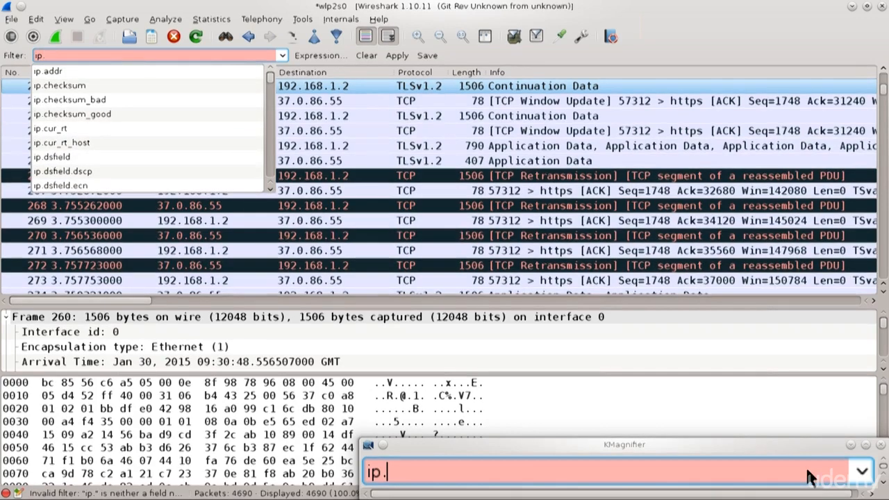
# Extend the display filter to "ip.addr ==" and clear the whole expression.
pyautogui.write('addr')
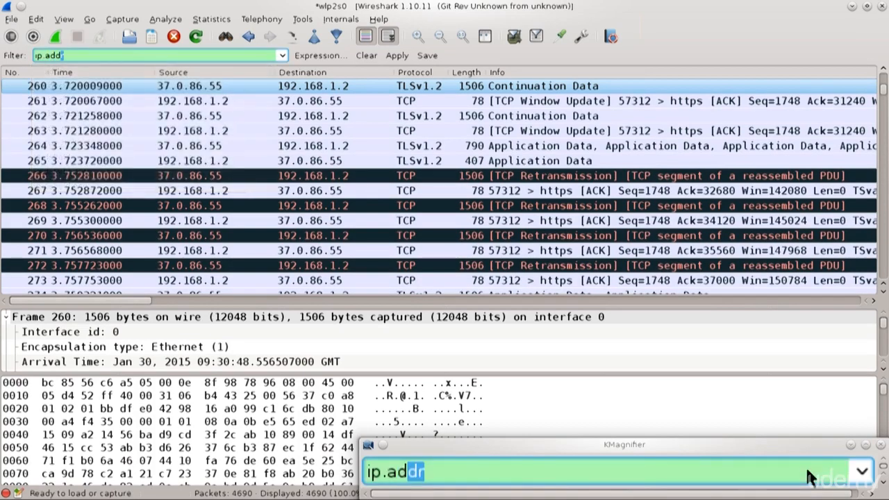
pyautogui.write(' ==')
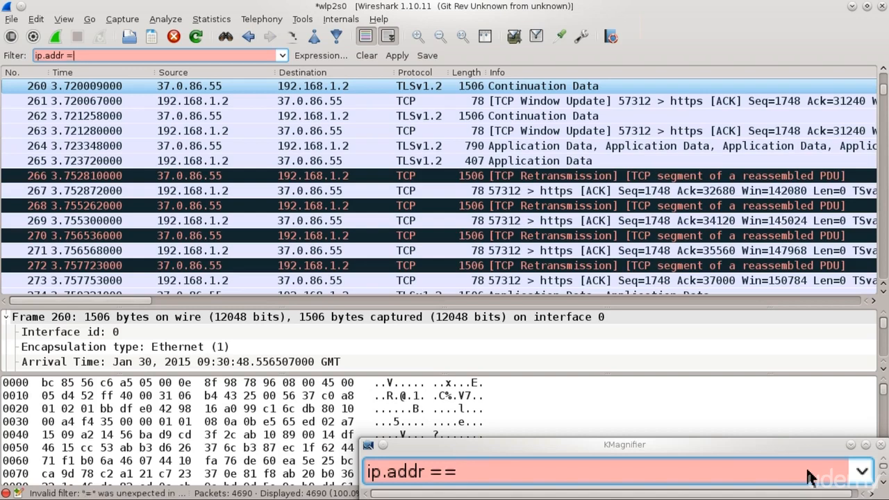
pyautogui.press('BackSpace')
pyautogui.press('BackSpace')
pyautogui.press('BackSpace')
pyautogui.press('BackSpace')
pyautogui.press('BackSpace')
pyautogui.press('BackSpace')
pyautogui.press('BackSpace')
pyautogui.press('BackSpace')
pyautogui.press('BackSpace')
pyautogui.press('BackSpace')
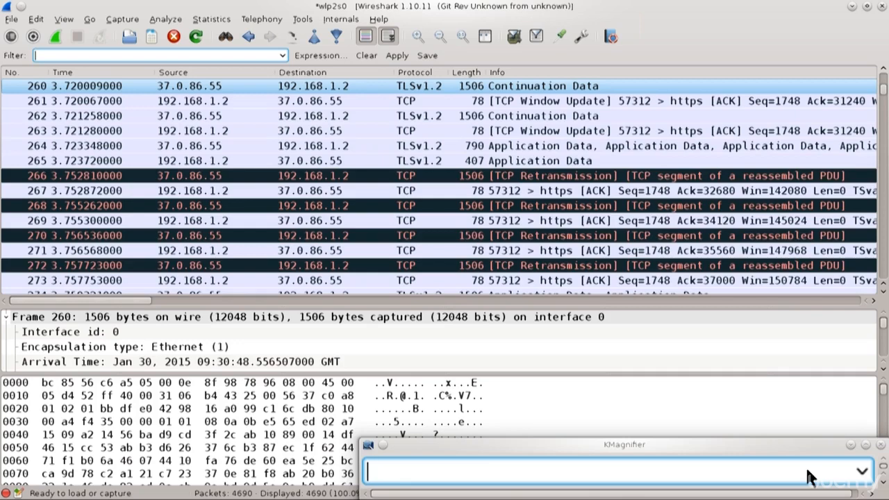
# Draft the display filter "tcp.srcport == 80" and remove its port number.
pyautogui.write('tcp')
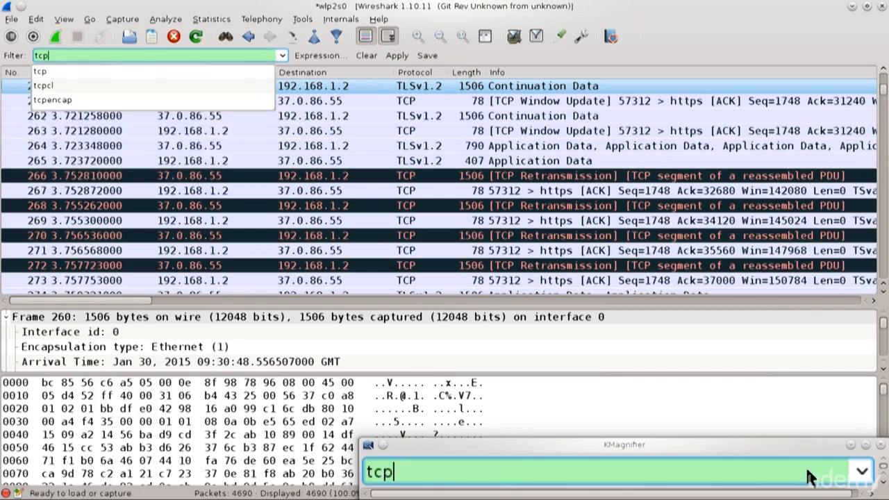
pyautogui.write('.srcport')
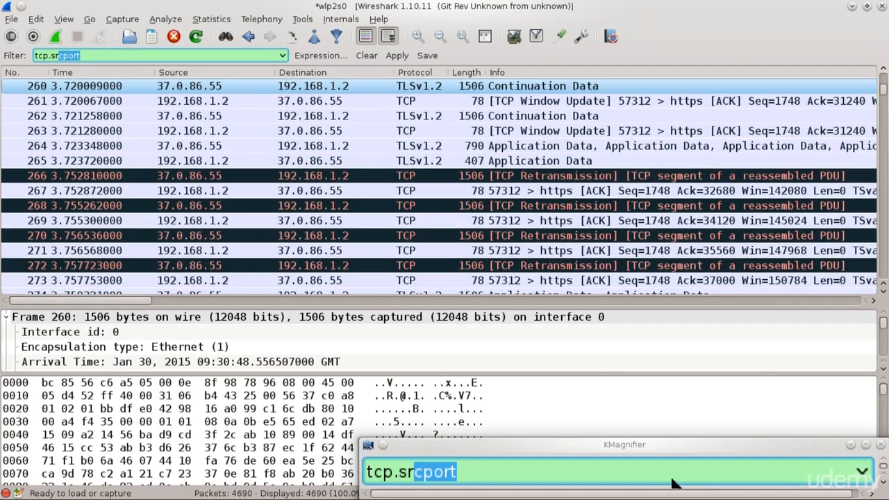
pyautogui.press('Right')
pyautogui.write('==')
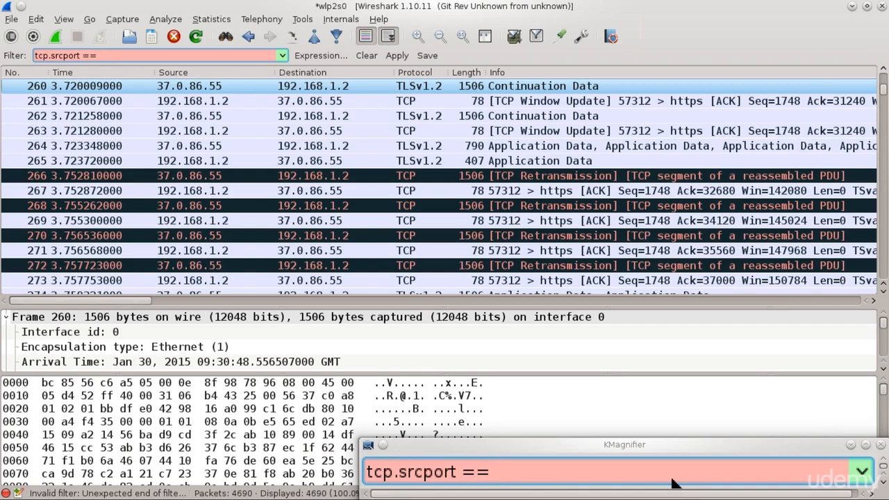
pyautogui.write('80')
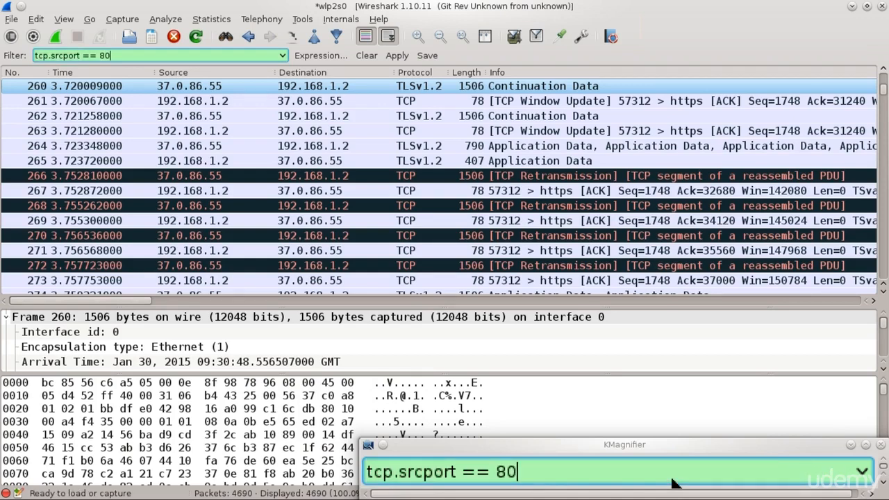
pyautogui.press('BackSpace')
pyautogui.press('BackSpace')
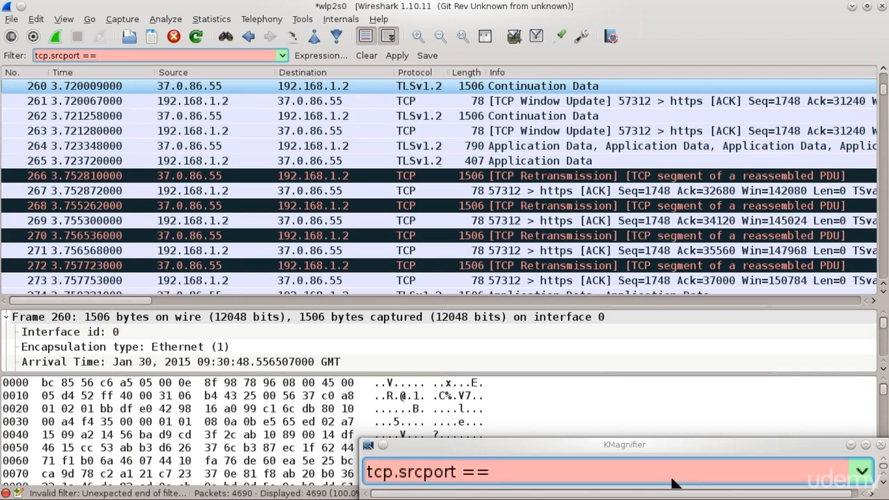
# Set the source port in the display filter to 53 and cut the expression back to "tcp.".
pyautogui.write('53')
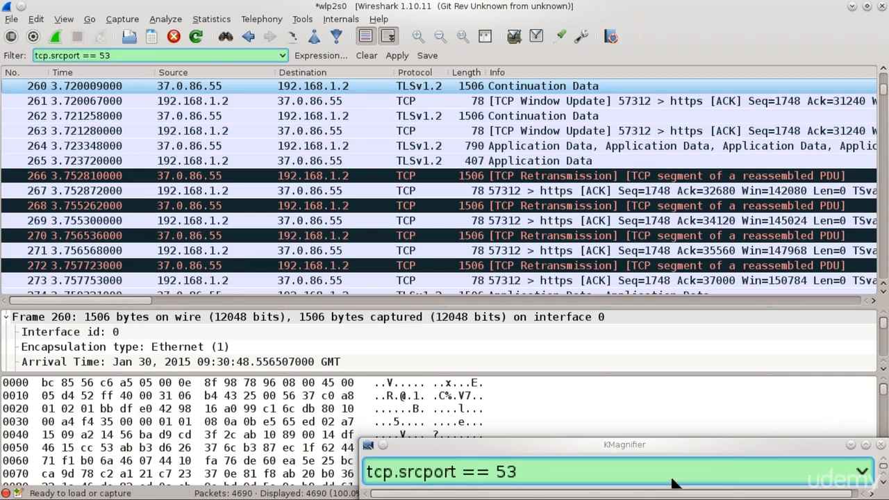
pyautogui.press('BackSpace')
pyautogui.press('BackSpace')
pyautogui.press('BackSpace')
pyautogui.press('BackSpace')
pyautogui.press('BackSpace')
pyautogui.press('BackSpace')
pyautogui.press('BackSpace')
pyautogui.press('BackSpace')
pyautogui.press('BackSpace')
pyautogui.press('BackSpace')
pyautogui.press('BackSpace')
pyautogui.press('BackSpace')
pyautogui.press('BackSpace')
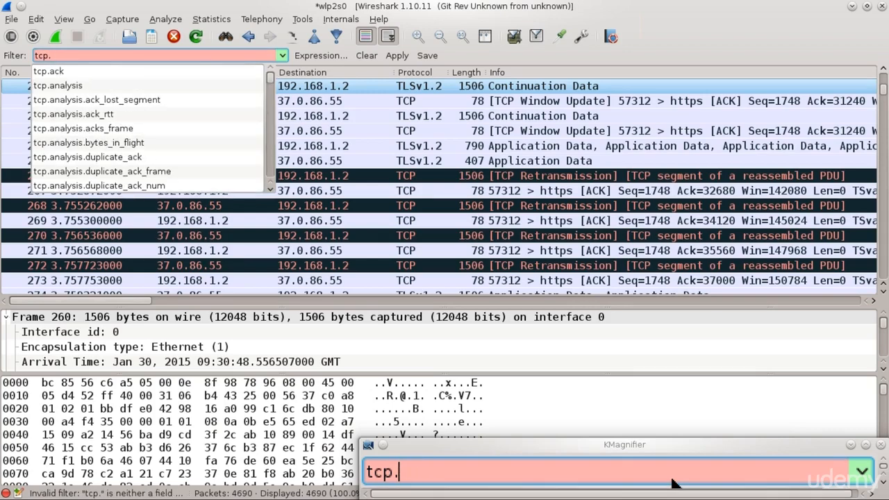
# Extend the display filter to "tcp.dstport" and cut it back to "tcp.".
pyautogui.write('dst')
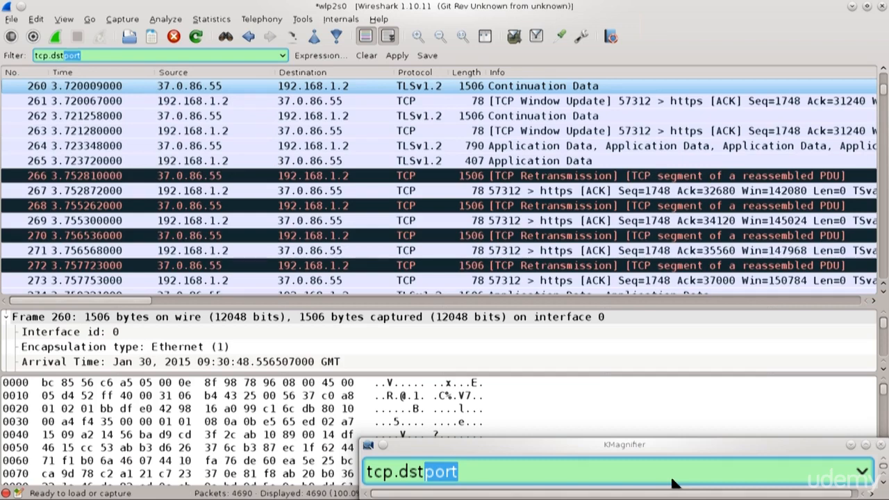
pyautogui.press('BackSpace')
pyautogui.press('BackSpace')
pyautogui.press('BackSpace')
pyautogui.press('BackSpace')
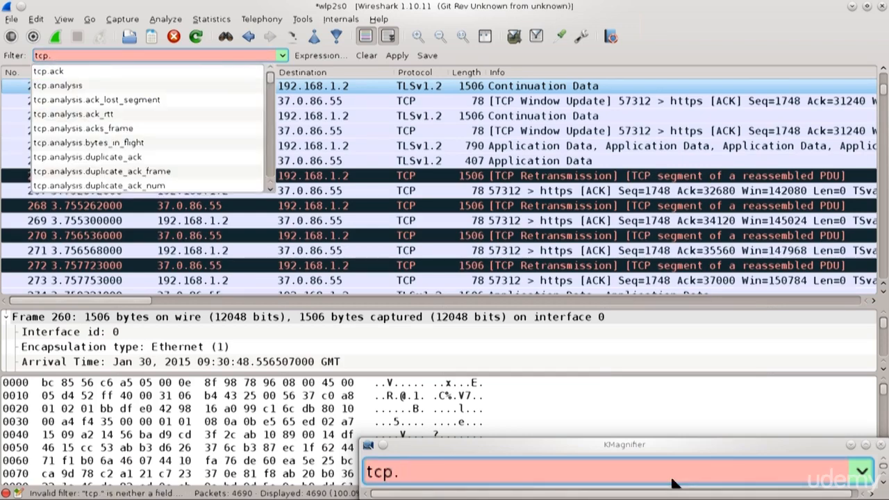
# Extend the display filter to "tcp.port ==" and clear the whole expression.
pyautogui.write('port')
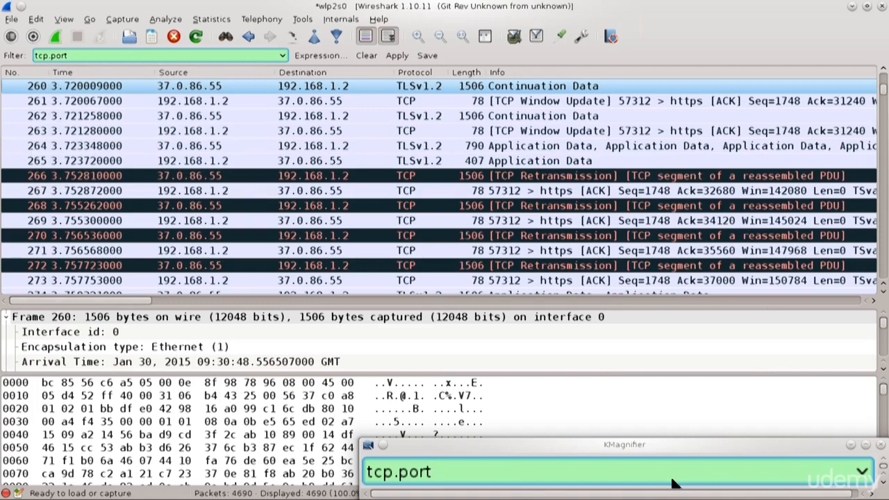
pyautogui.write(' ==')
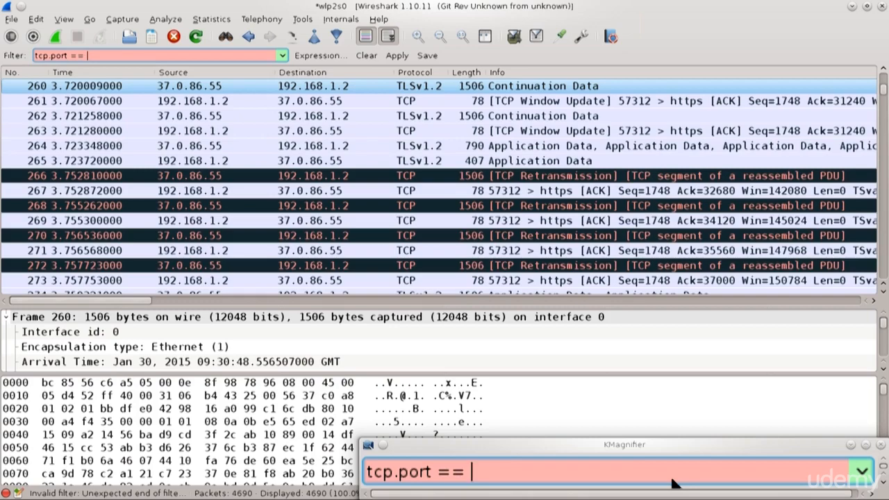
pyautogui.press('BackSpace')
pyautogui.press('BackSpace')
pyautogui.press('BackSpace')
pyautogui.press('BackSpace')
pyautogui.press('BackSpace')
pyautogui.press('BackSpace')
pyautogui.press('BackSpace')
pyautogui.press('BackSpace')
pyautogui.press('BackSpace')
pyautogui.press('BackSpace')
pyautogui.press('BackSpace')
pyautogui.press('BackSpace')
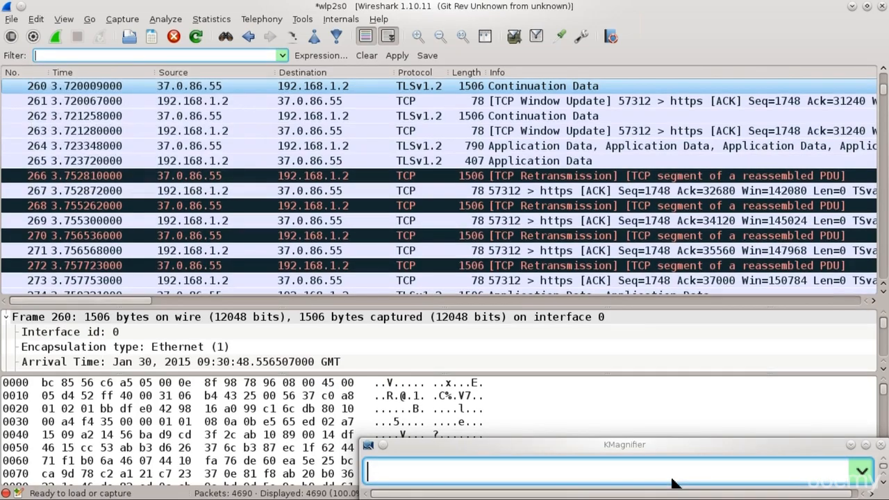
# Draft the display filter "udp.port ==" and clear it again.
pyautogui.write('udp')
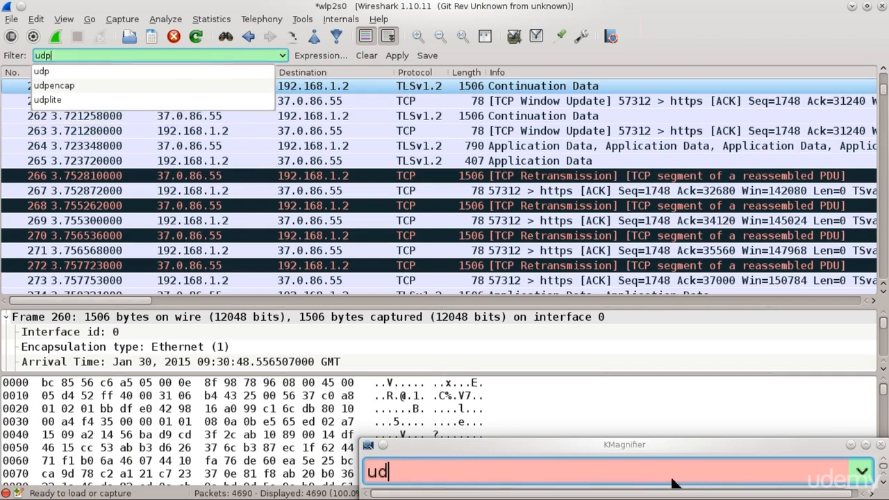
pyautogui.write('.port ')
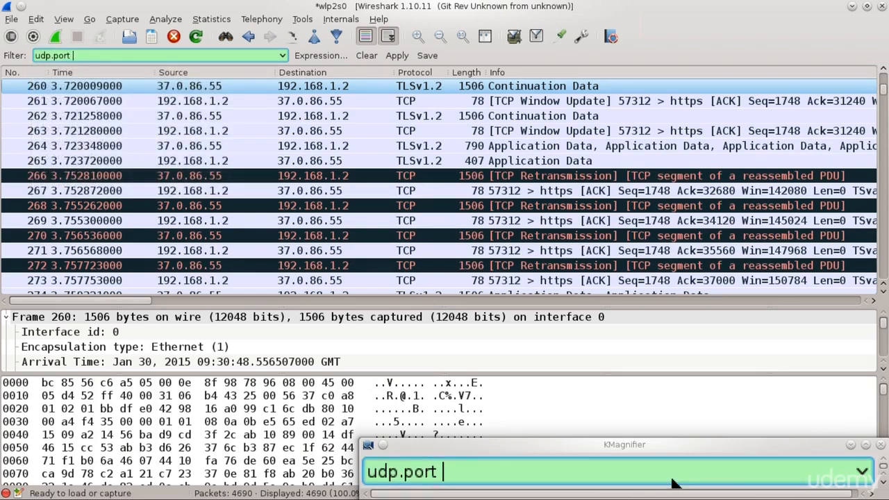
pyautogui.write('==')
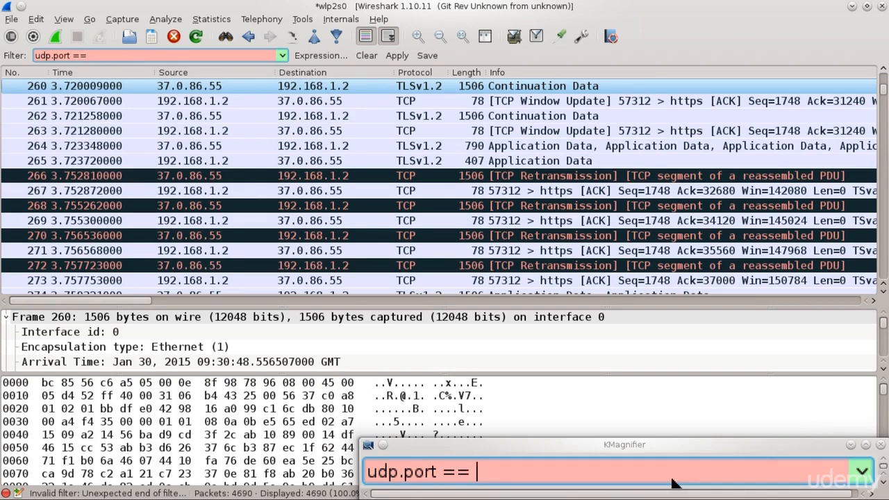
pyautogui.press('BackSpace')
pyautogui.press('BackSpace')
pyautogui.press('BackSpace')
pyautogui.press('BackSpace')
pyautogui.press('BackSpace')
pyautogui.press('BackSpace')
pyautogui.press('BackSpace')
pyautogui.press('BackSpace')
pyautogui.press('BackSpace')
pyautogui.press('BackSpace')
pyautogui.press('BackSpace')
pyautogui.press('BackSpace')
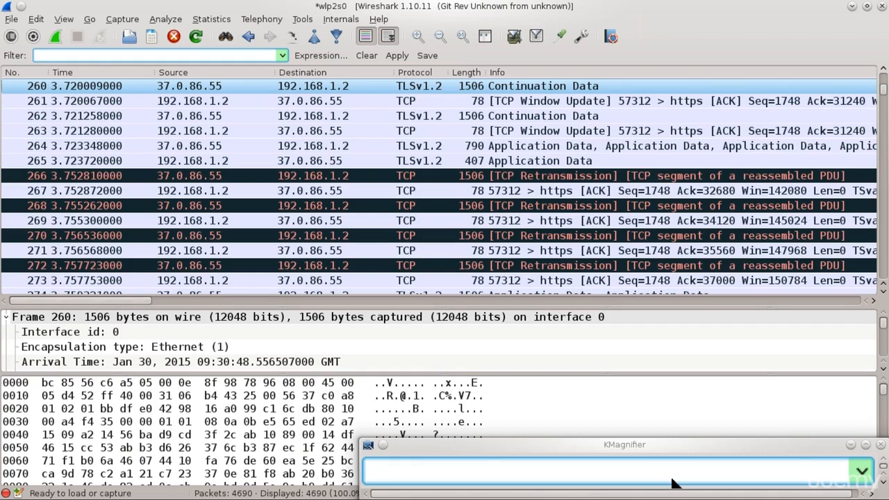
# Enter the display filter "ip.addr == 192.168.1.2" for the captured packets.
pyautogui.write('ip.addr')
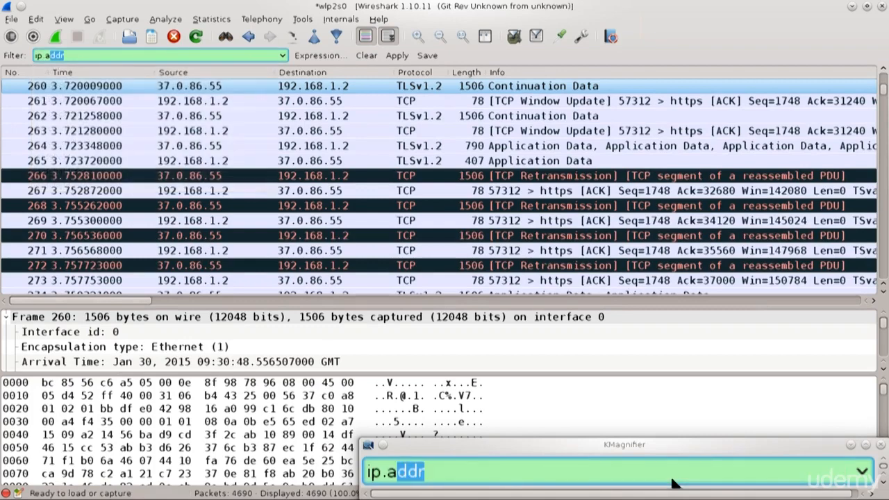
pyautogui.write(' == ')
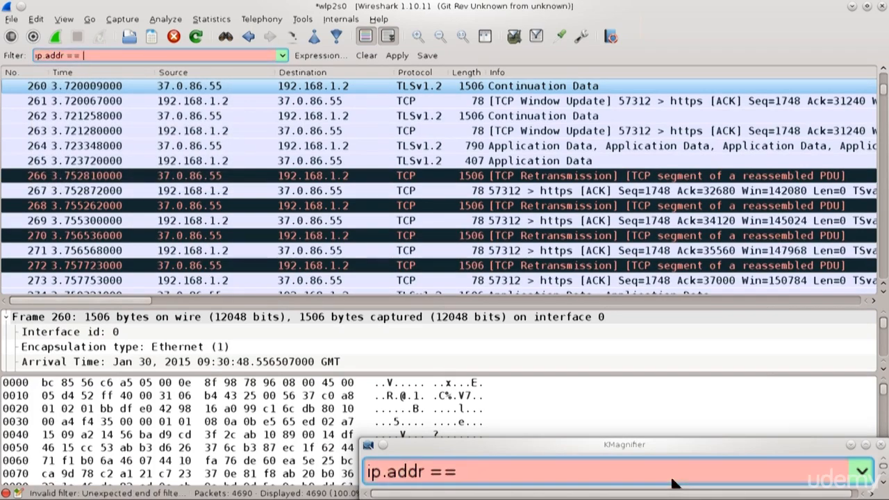
pyautogui.write('192.16')
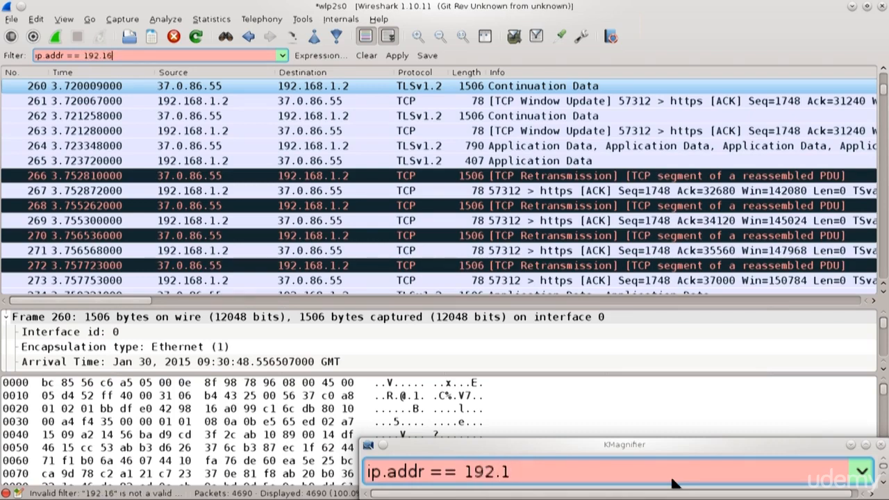
pyautogui.write('8.1.2')
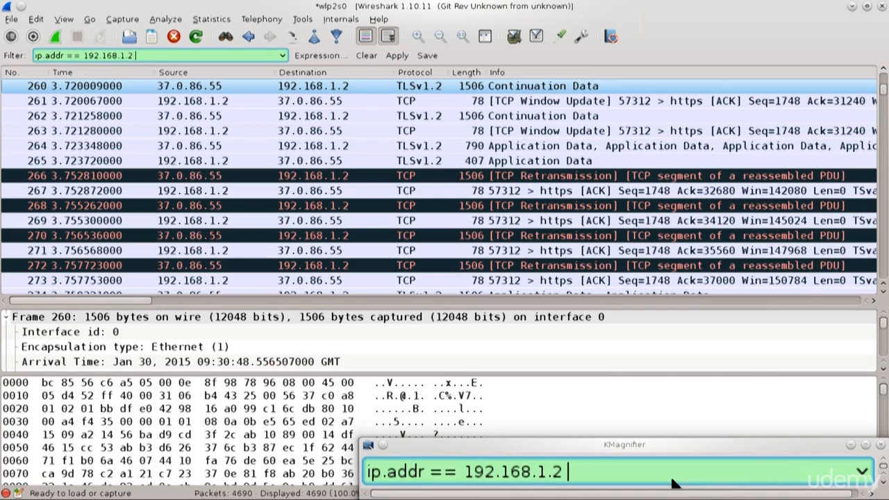
# Extend the display filter after the IP address condition with "&& ( tcp.port == 53 ||".
pyautogui.write(' &&')
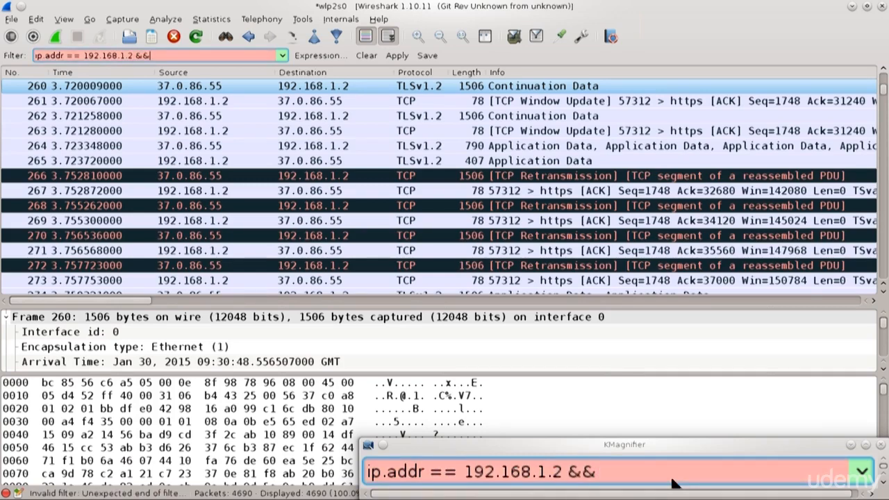
pyautogui.write(' (')
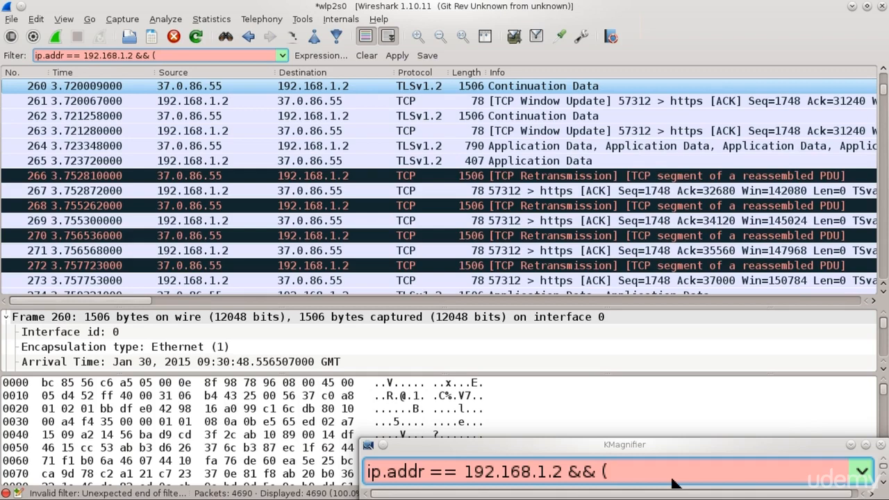
pyautogui.write(' tcp')
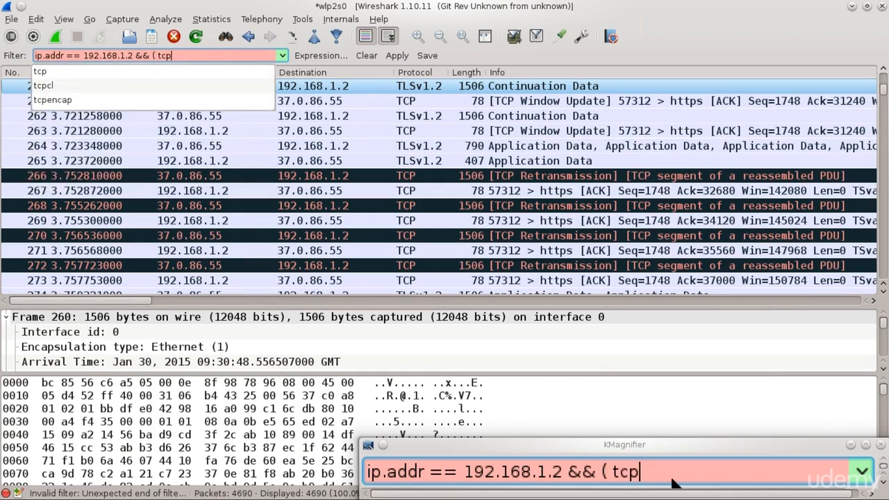
pyautogui.write('.port ')
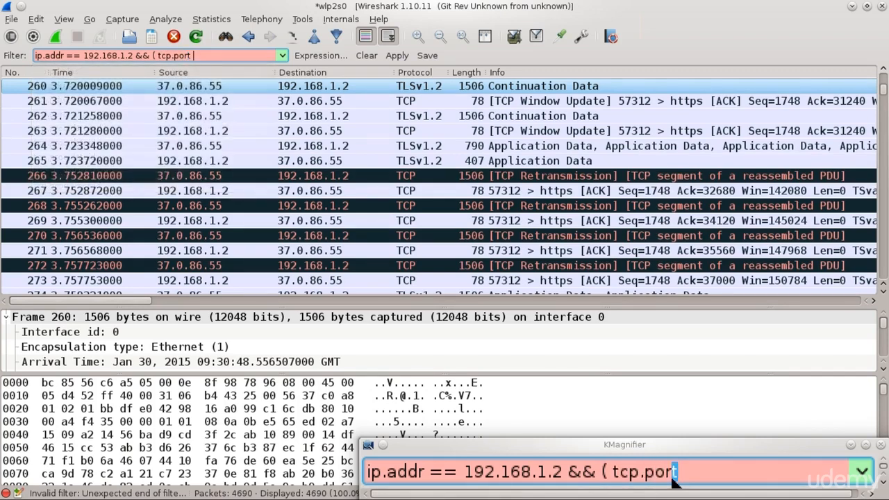
pyautogui.write('==')
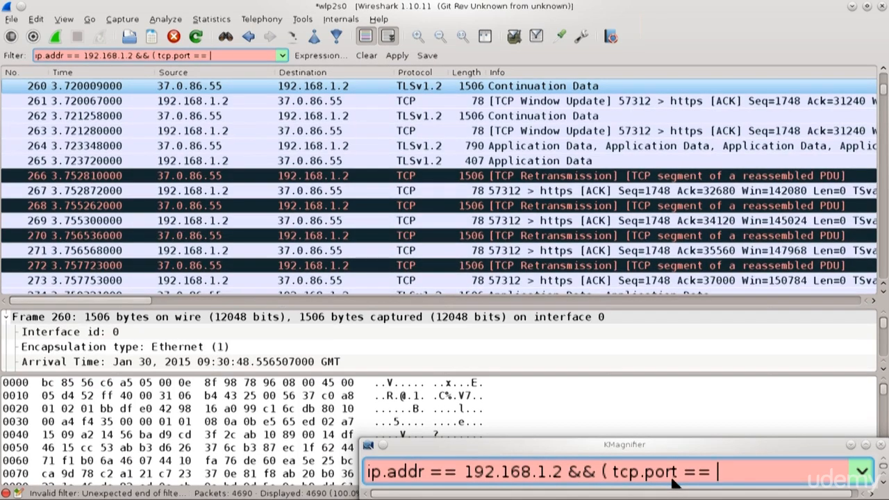
pyautogui.write('53 ||')
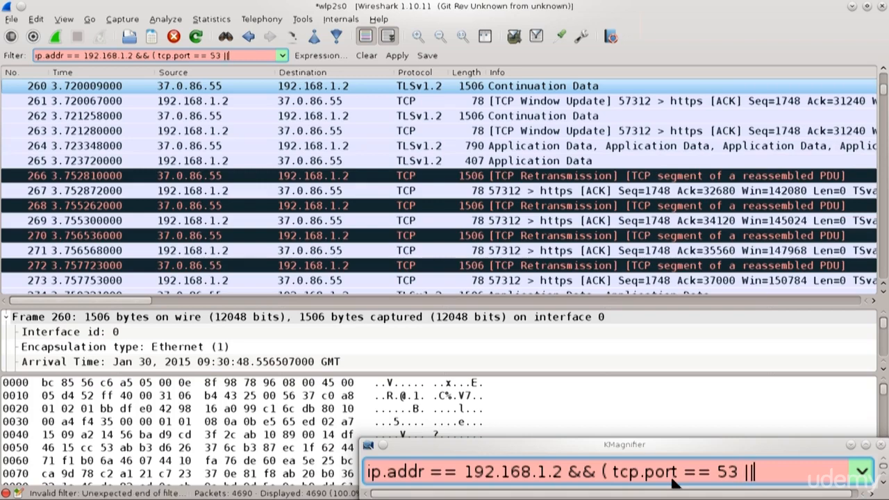
# Complete the parenthesised part of the display filter with "udp.tcp == 53 )" and try to apply the filter.
pyautogui.write(' ud')
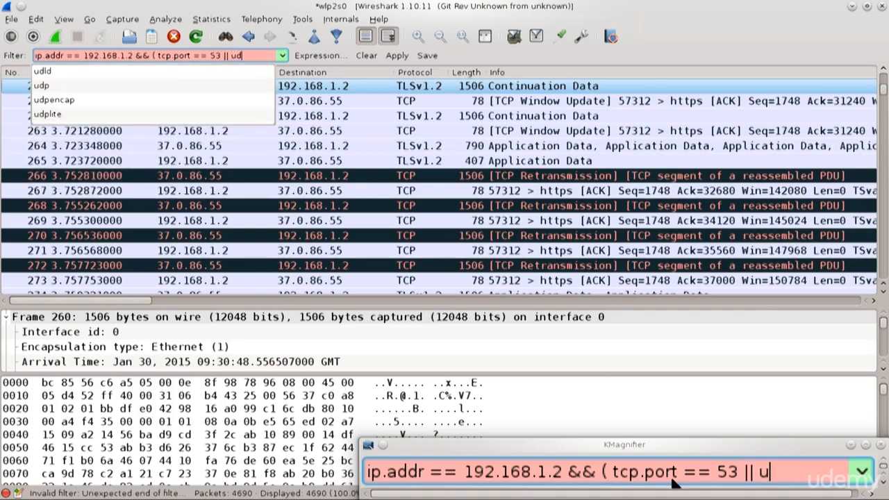
pyautogui.write('p.tcp == ')
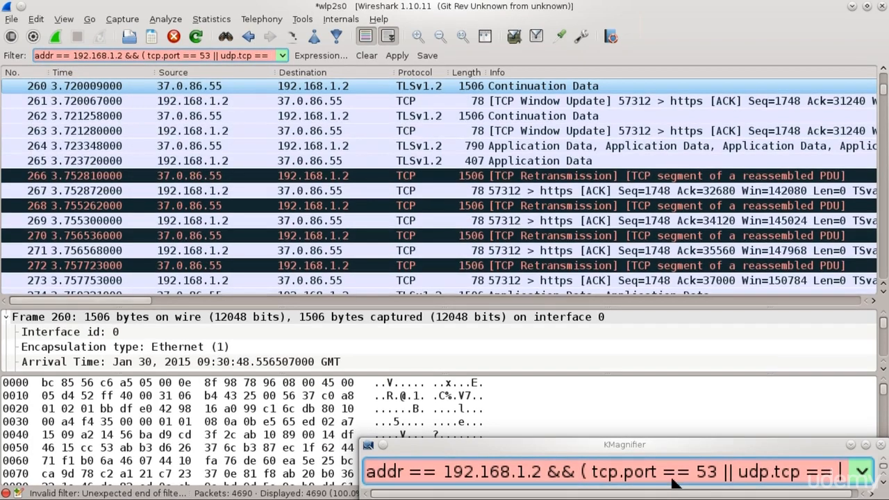
pyautogui.write('53 )')
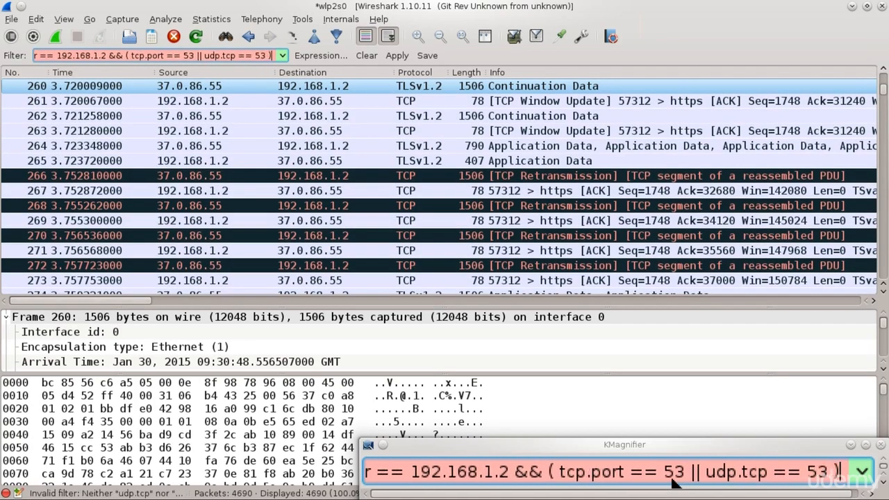
pyautogui.press('Return')
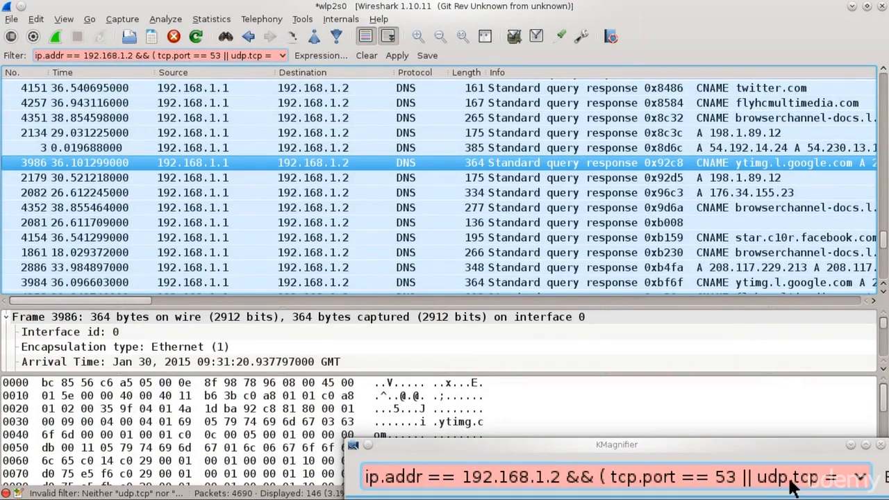
# Correct "udp.tcp" to "udp.port" in the display filter and apply it to the captured packets.
pyautogui.click(226, 57)
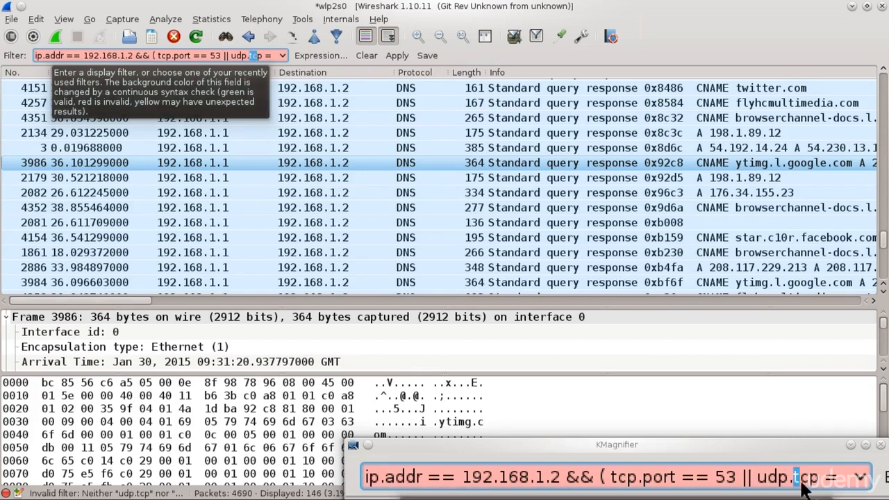
pyautogui.doubleClick(256, 56)
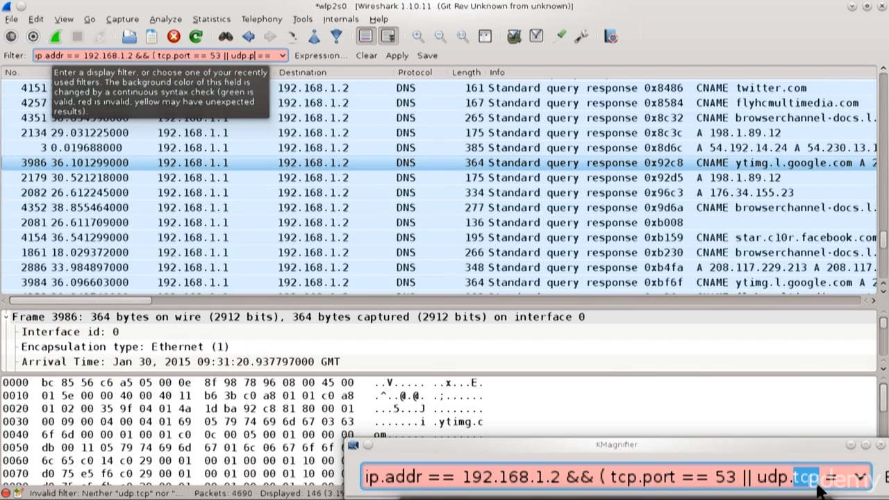
pyautogui.write('port')
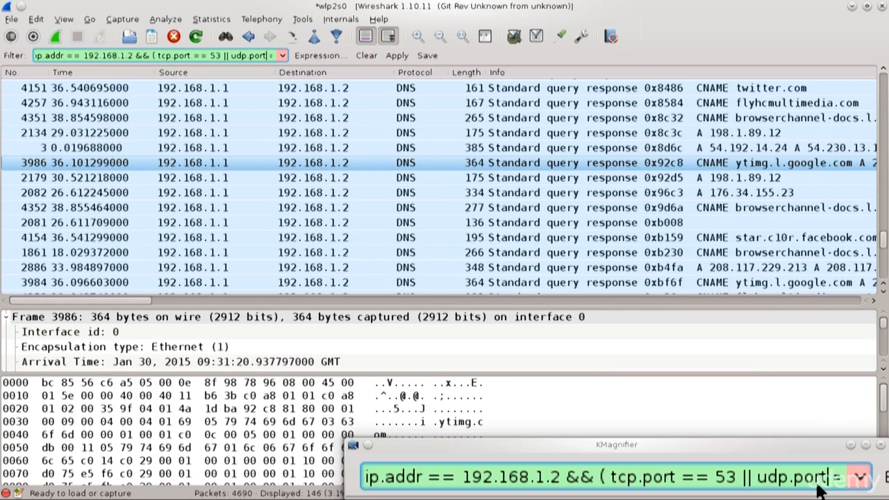
pyautogui.press('Return')
pyautogui.moveTo(229, 1)
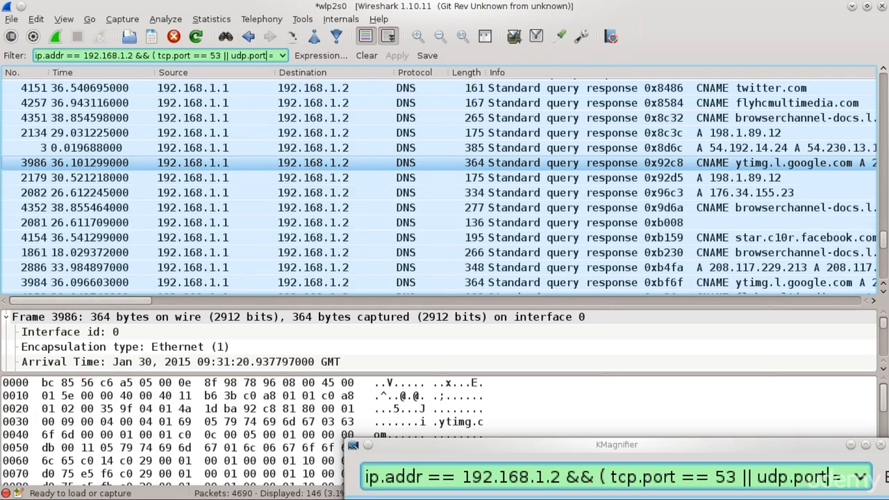
# Examine the filter piece by piece by highlighting the IP condition, the "&&" operator, the parenthesised port conditions and the address 192.168.1.2.
pyautogui.click(439, 163)
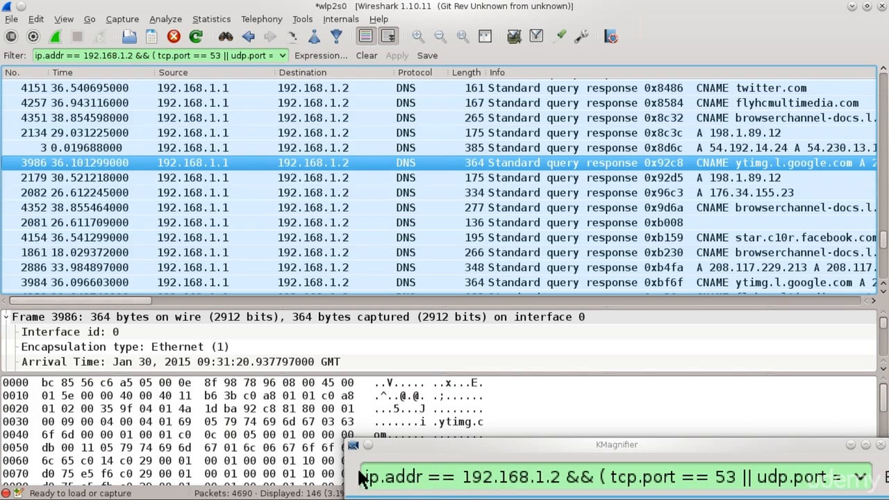
pyautogui.click(35, 55)
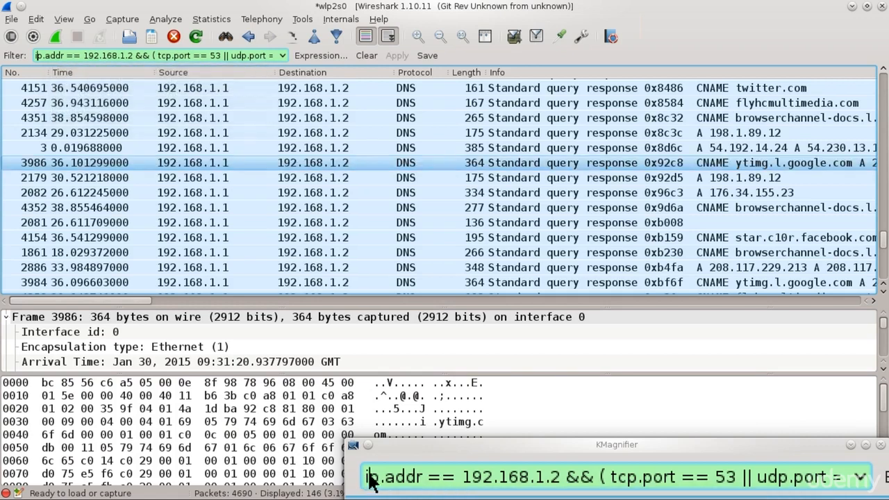
pyautogui.moveTo(35, 56); pyautogui.dragTo(132, 56)
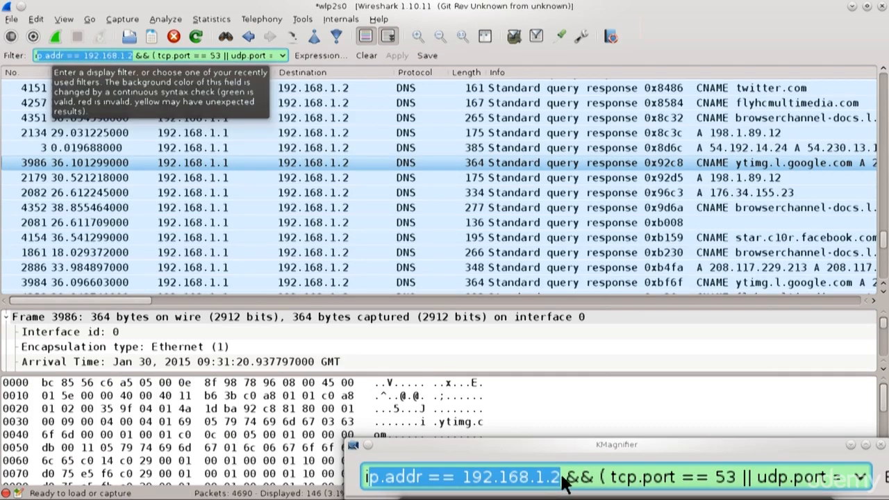
pyautogui.moveTo(134, 55); pyautogui.dragTo(148, 55)
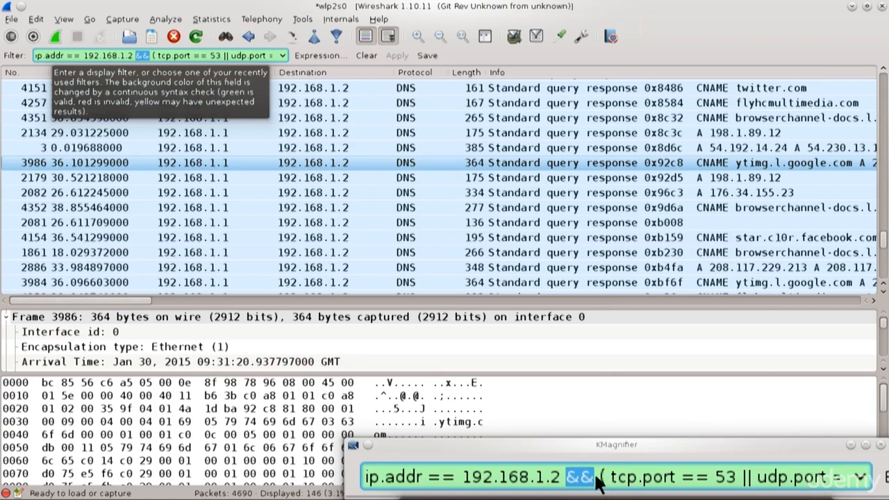
pyautogui.click(153, 56)
pyautogui.moveTo(153, 56); pyautogui.dragTo(284, 55)
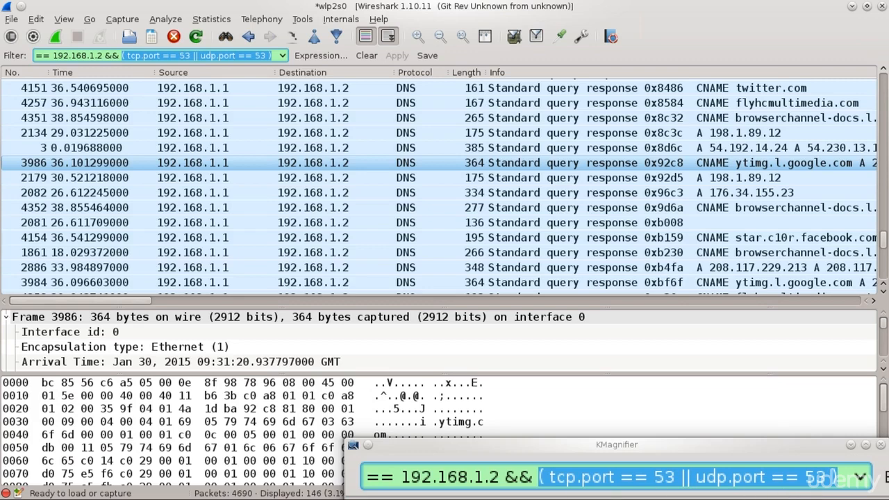
pyautogui.moveTo(53, 56); pyautogui.dragTo(102, 55)
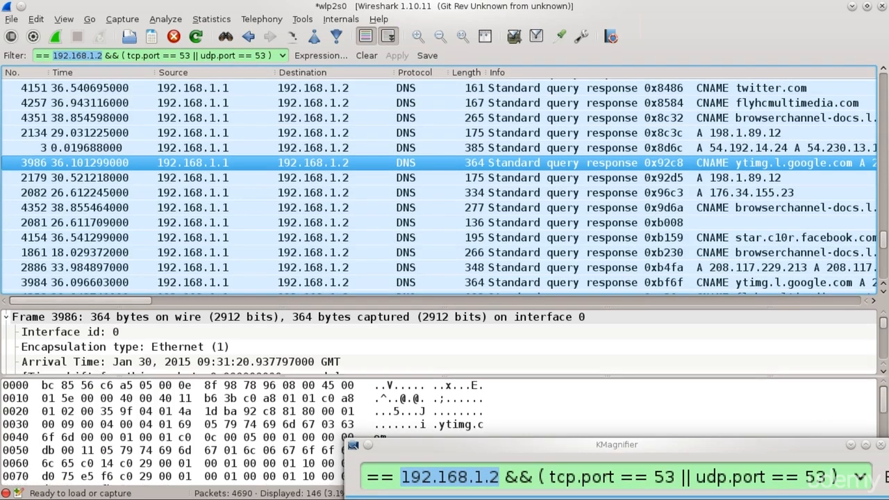
# Enlarge the packet details pane to show more lines of frame 3986.
pyautogui.moveTo(444, 373); pyautogui.dragTo(445, 397)
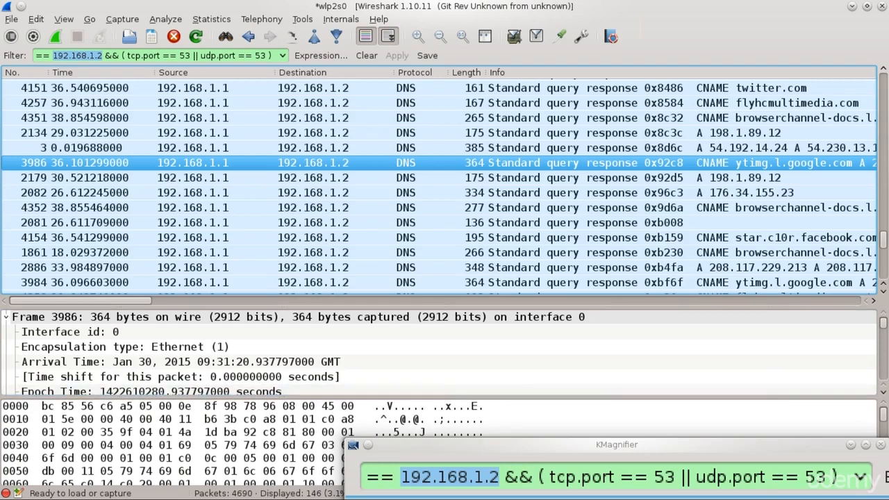